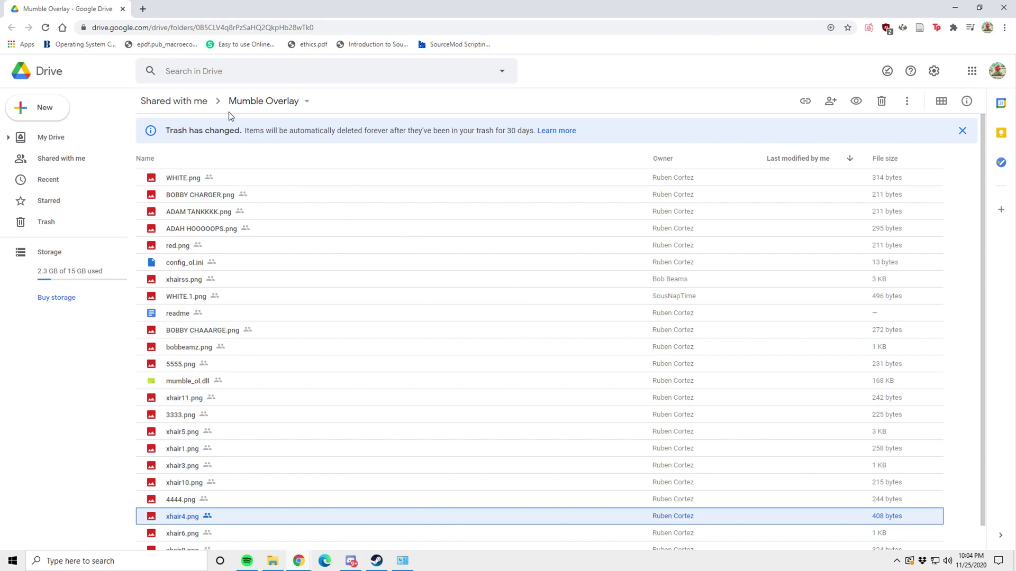
Highlight the shared Mumble Overlay folder's web address and locate config_ol.ini and mumble_ol.dll in its file list.
left_click(249, 24)
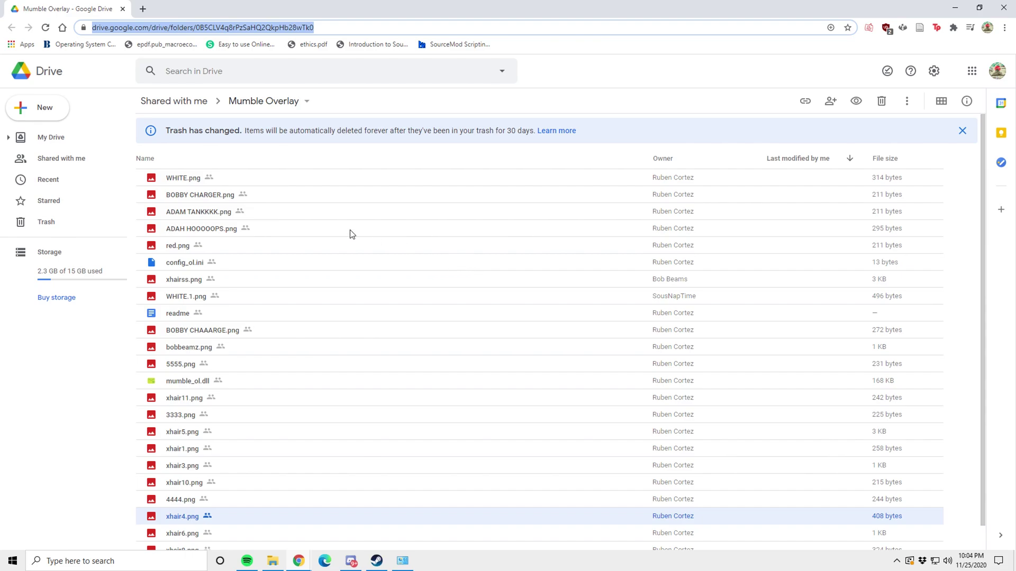
left_click(184, 262)
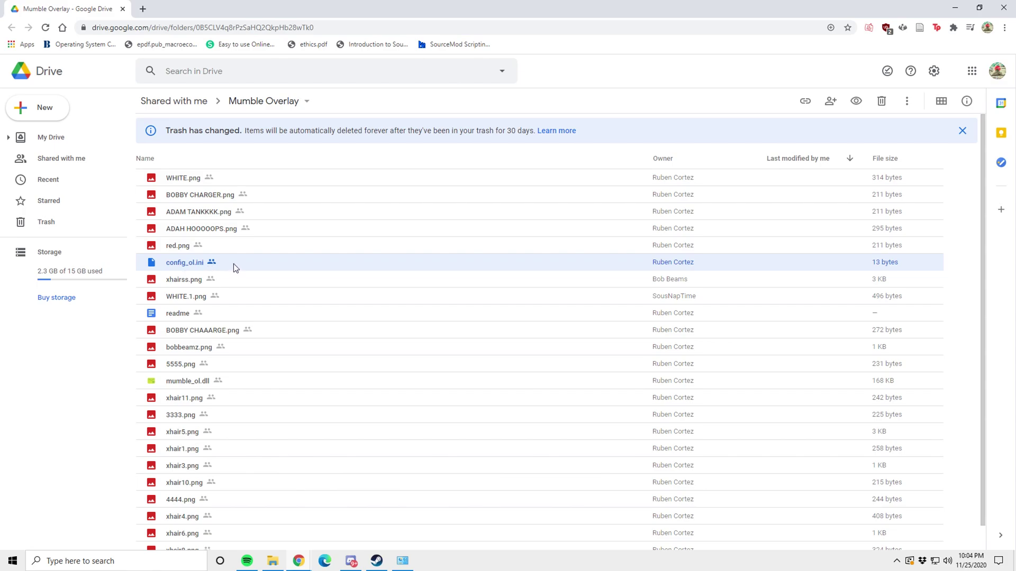
left_click(313, 379)
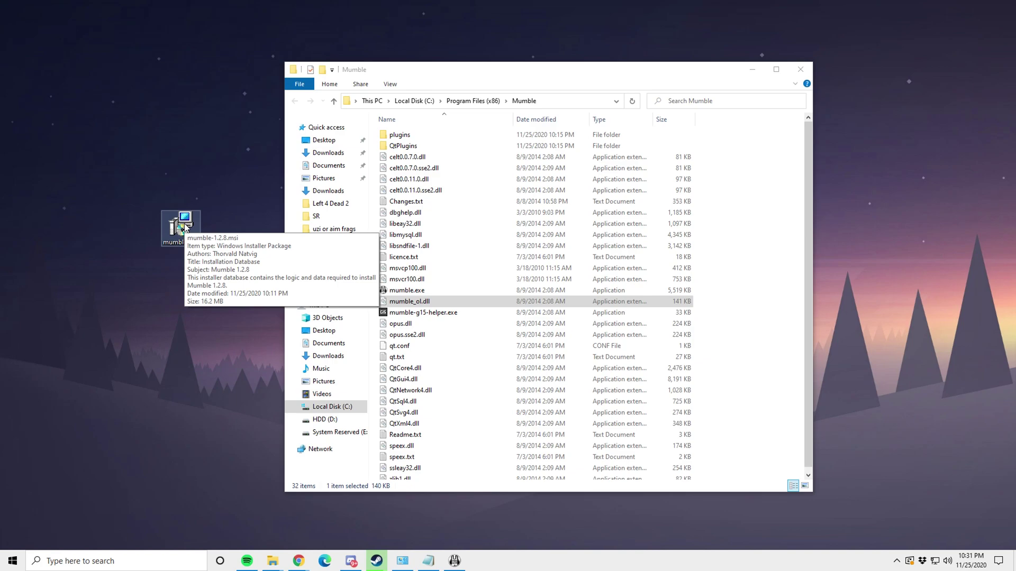
Point out the mumble-1.2.8.msi installer on the desktop and bring the Mumble program folder into focus.
key("ctrl+v")
left_click(186, 240)
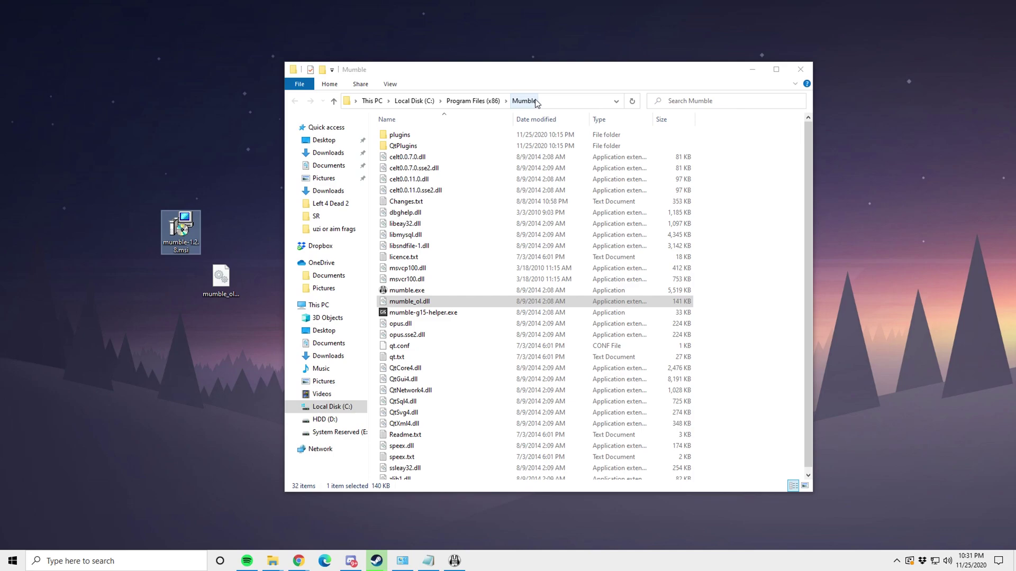
left_click(362, 91)
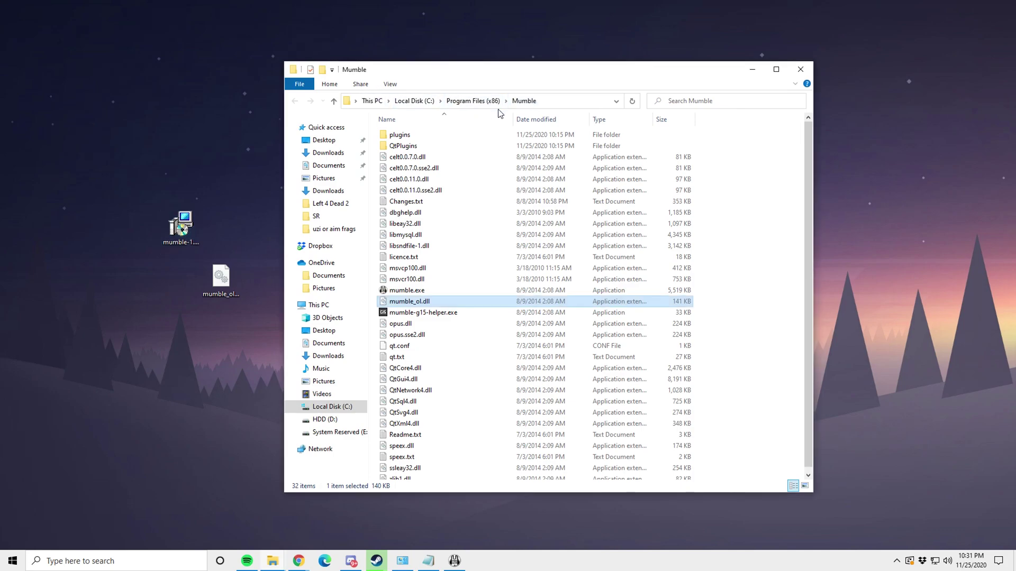
Dismiss the application error dialogs raised for mumble_ol.dll and close the running Mumble program.
right_click(428, 304)
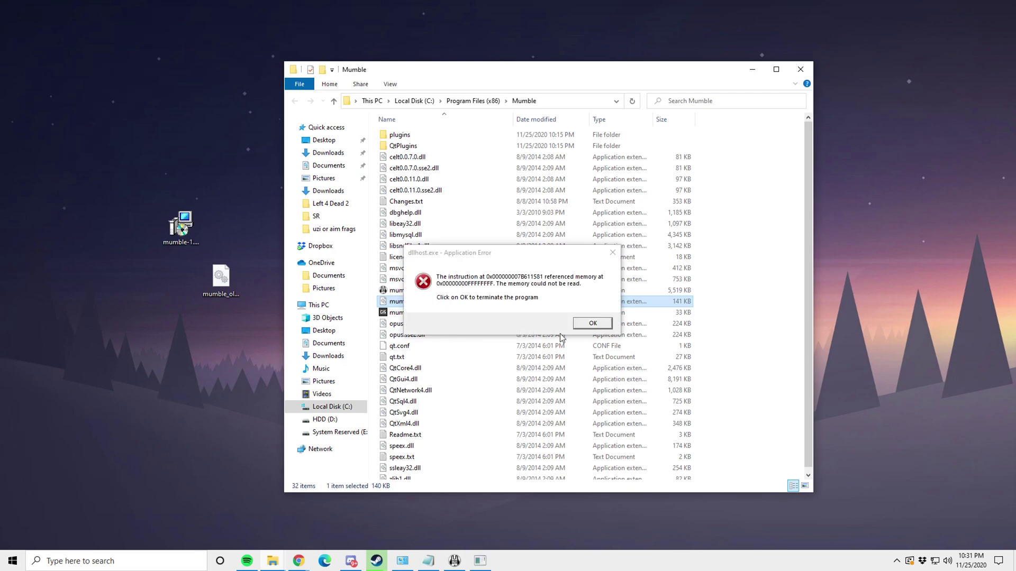
left_click(598, 327)
left_click(415, 301)
left_click(592, 324)
right_click(418, 301)
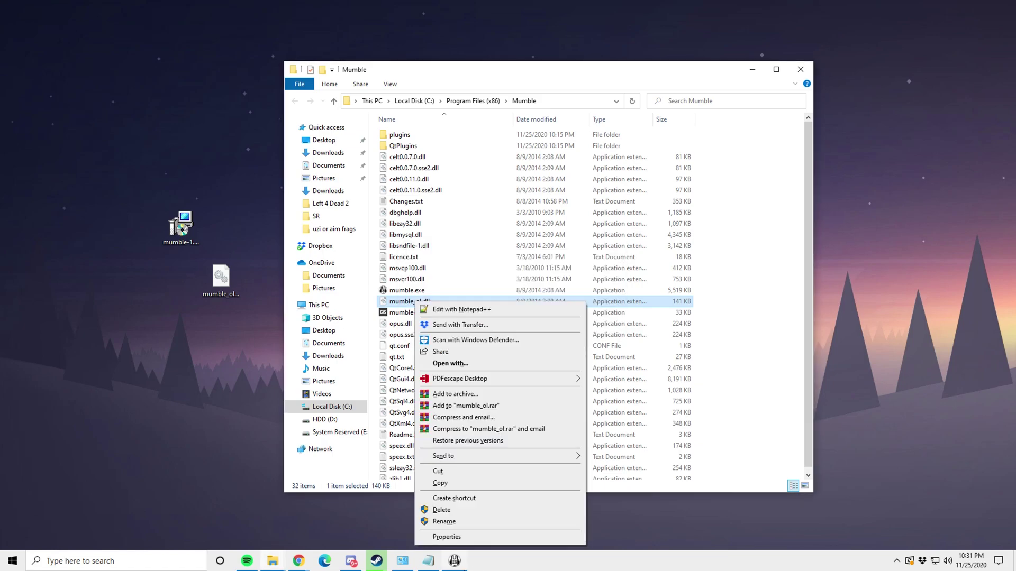
right_click(455, 562)
left_click(439, 539)
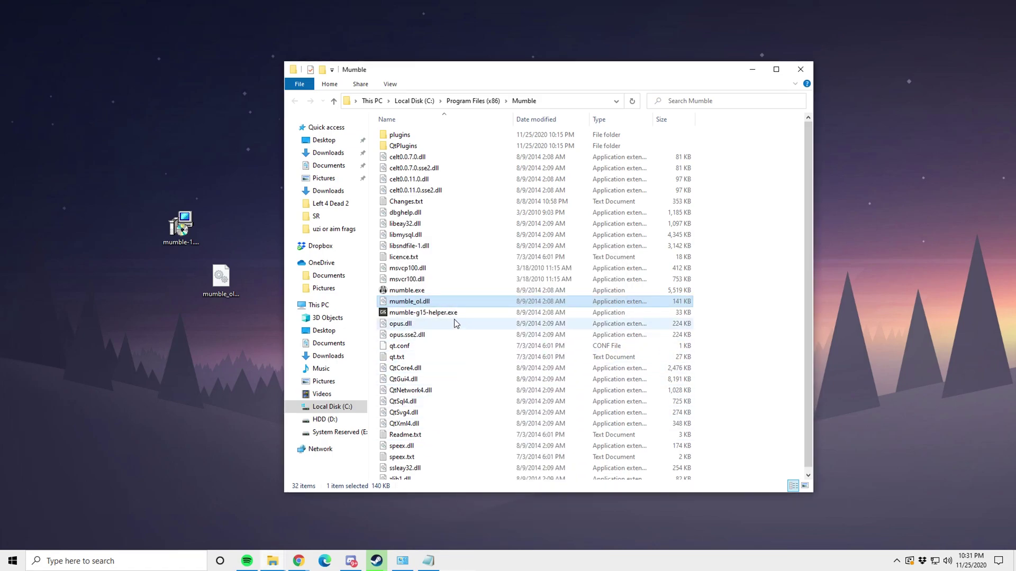
Rename the original mumble_ol.dll in the Mumble program folder to mumble-backup_ol.dll.
right_click(416, 304)
left_click(439, 292)
left_click(414, 301)
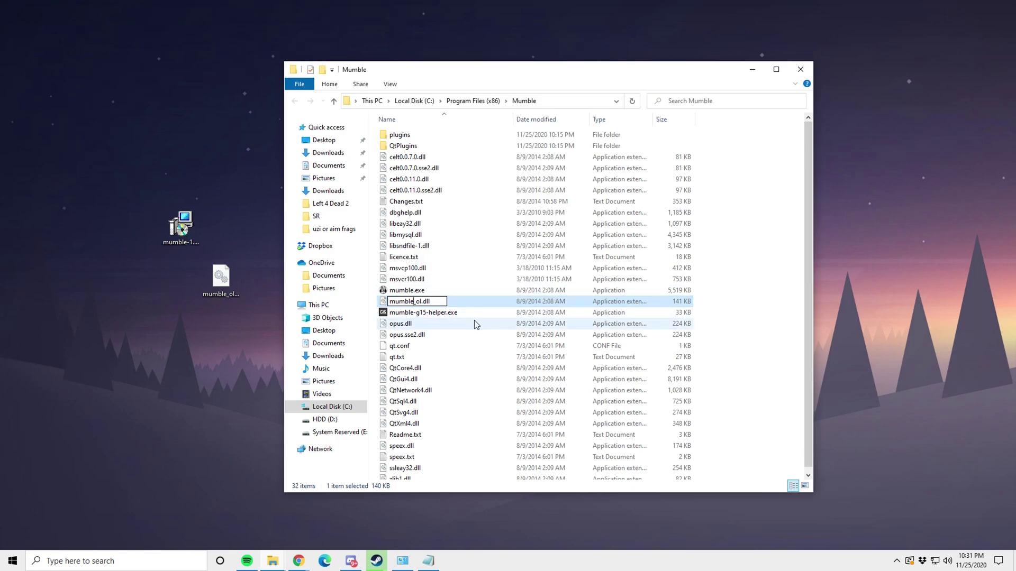
type("-backup")
key("Return")
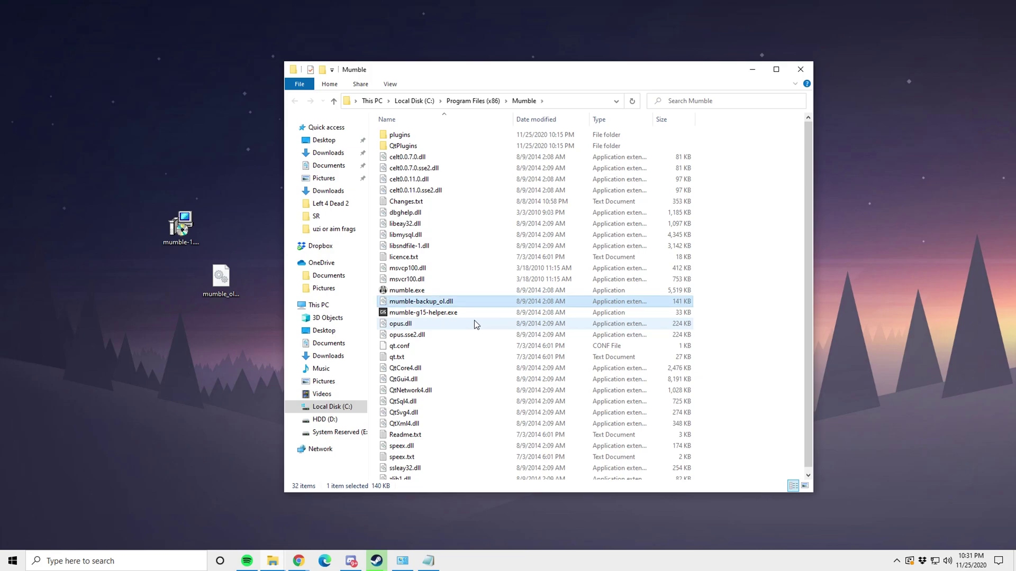
Move the replacement mumble_ol.dll from the desktop into the Mumble program folder, granting administrator permission.
left_click(221, 278)
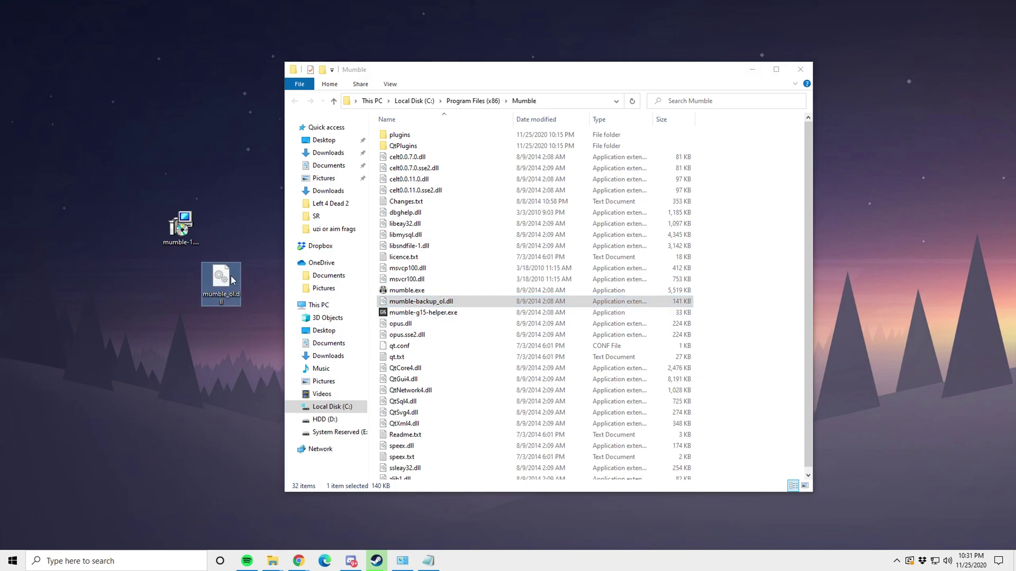
left_click_drag(232, 280, 755, 219)
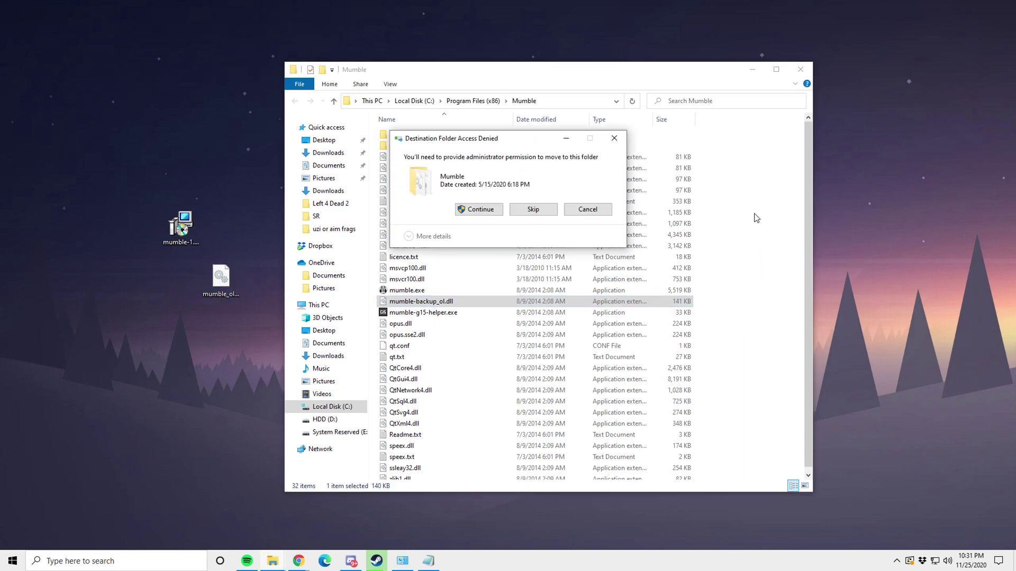
left_click(481, 217)
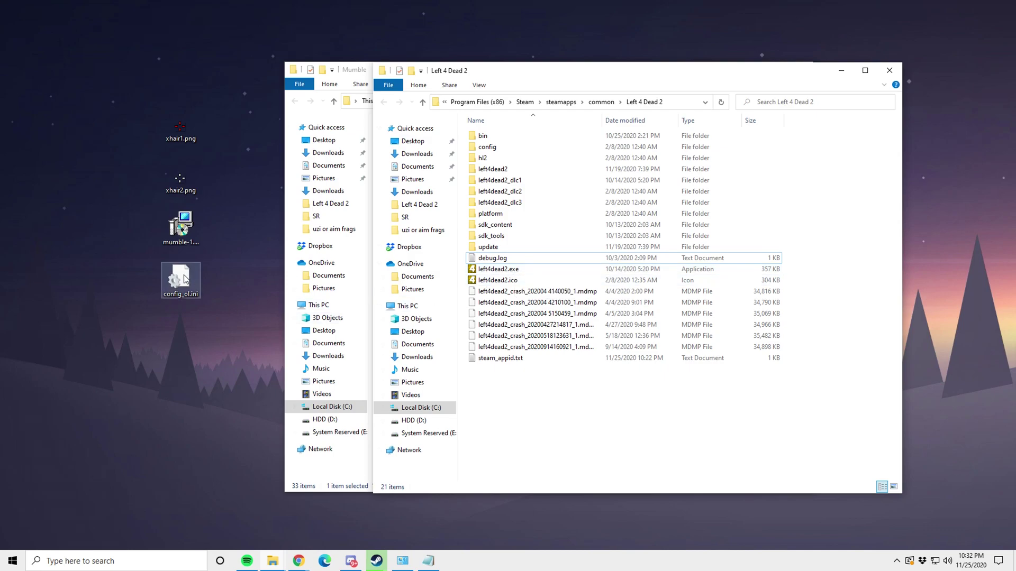
Move config_ol.ini from the desktop into the Left 4 Dead 2 folder and check its XHAIR_COUNT setting in Notepad.
left_click_drag(185, 279, 860, 243)
double_click(508, 374)
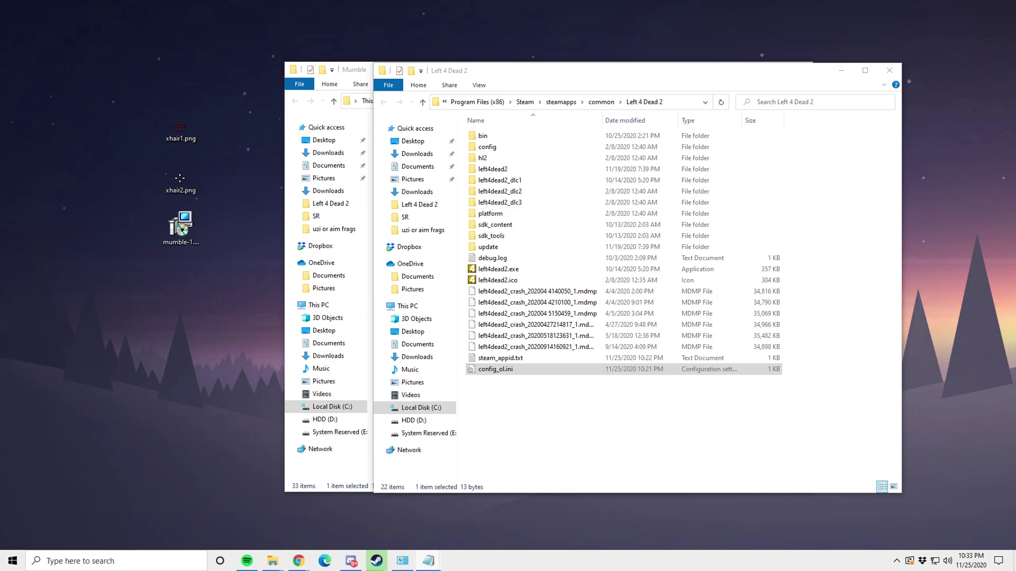
left_click_drag(1008, 75, 766, 96)
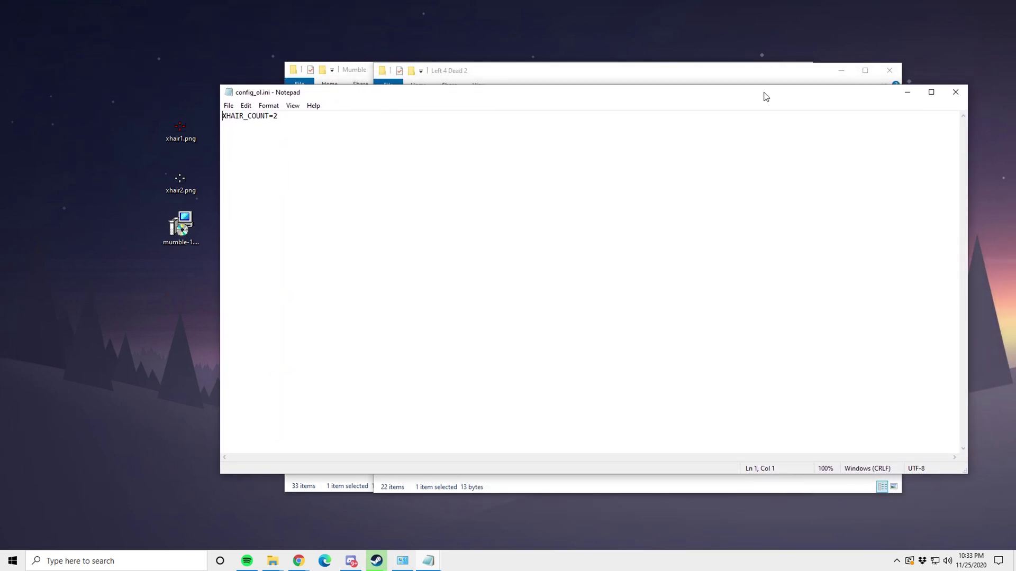
double_click(275, 116)
left_click_drag(358, 95, 320, 95)
left_click(916, 92)
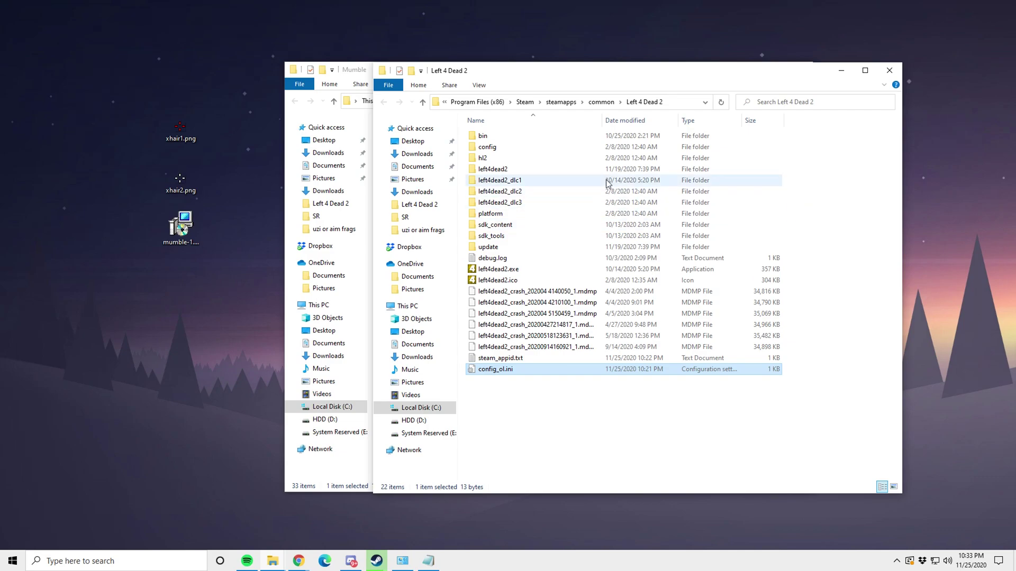
Move the crosshair images xhair1.png and xhair2.png from the desktop into the Left 4 Dead 2 folder.
left_click_drag(222, 178, 216, 126)
left_click(186, 125)
left_click(232, 136)
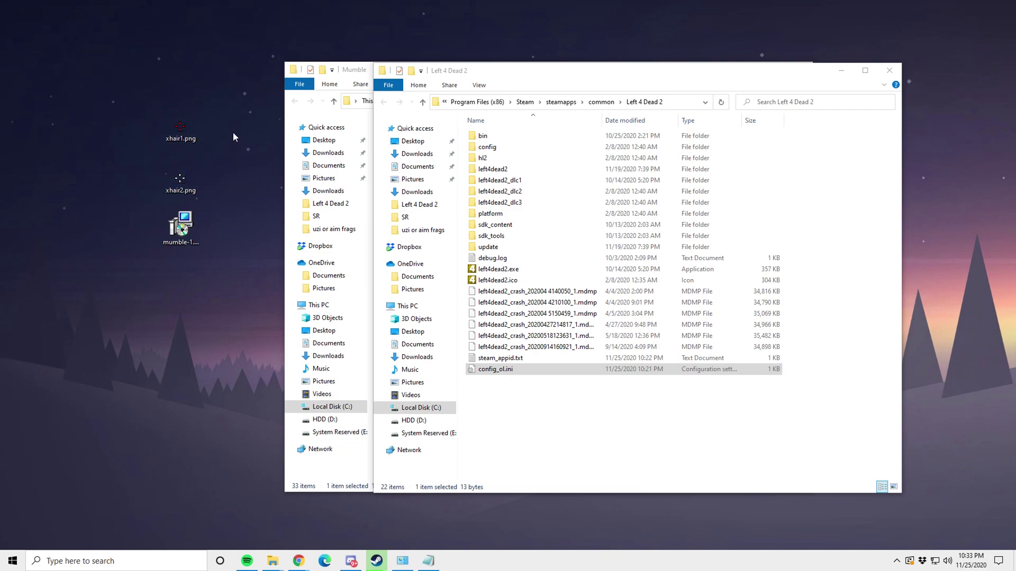
left_click_drag(182, 123, 550, 419)
left_click_drag(181, 180, 534, 427)
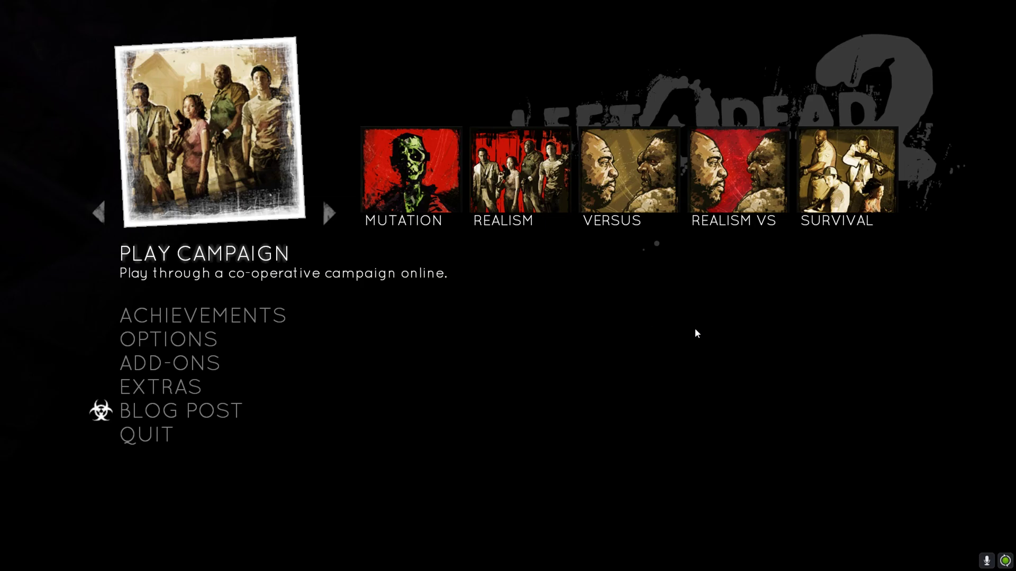
left_click(682, 210)
left_click(630, 201)
left_click(629, 201)
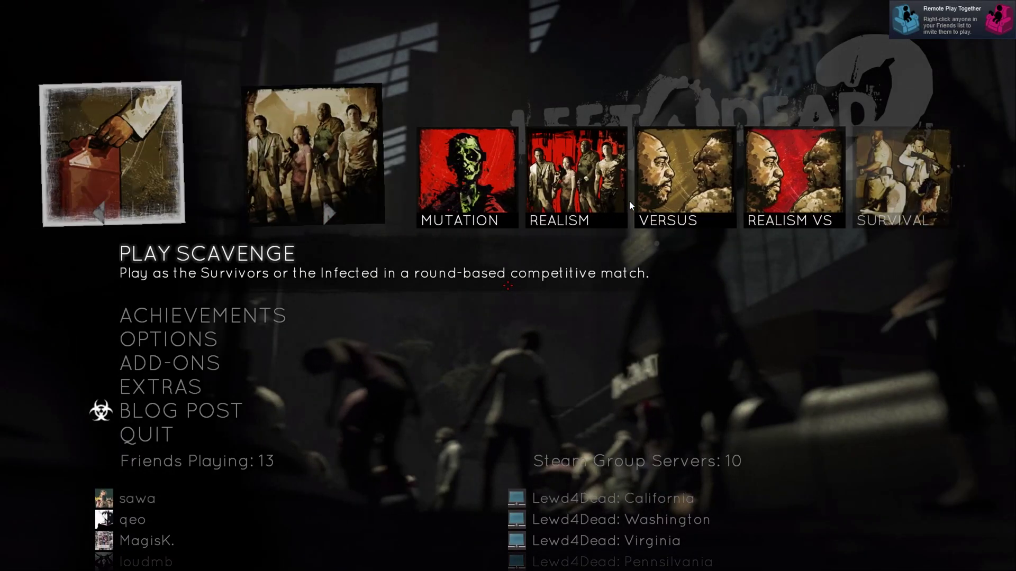
left_click(621, 201)
left_click(618, 201)
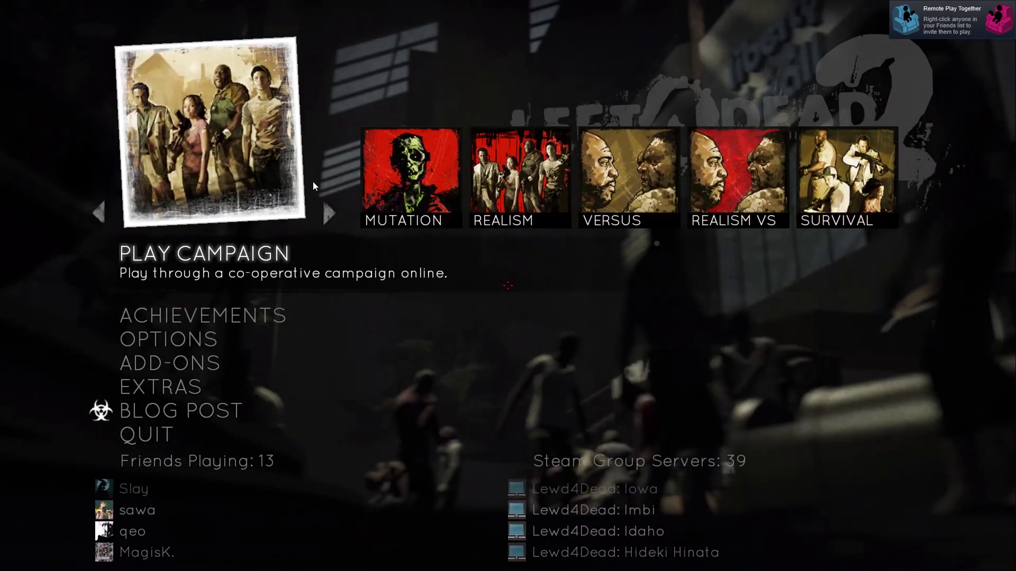
Start a single-player campaign with Dead Center, chapter 1: Hotel, Normal difficulty and a random character.
left_click(286, 254)
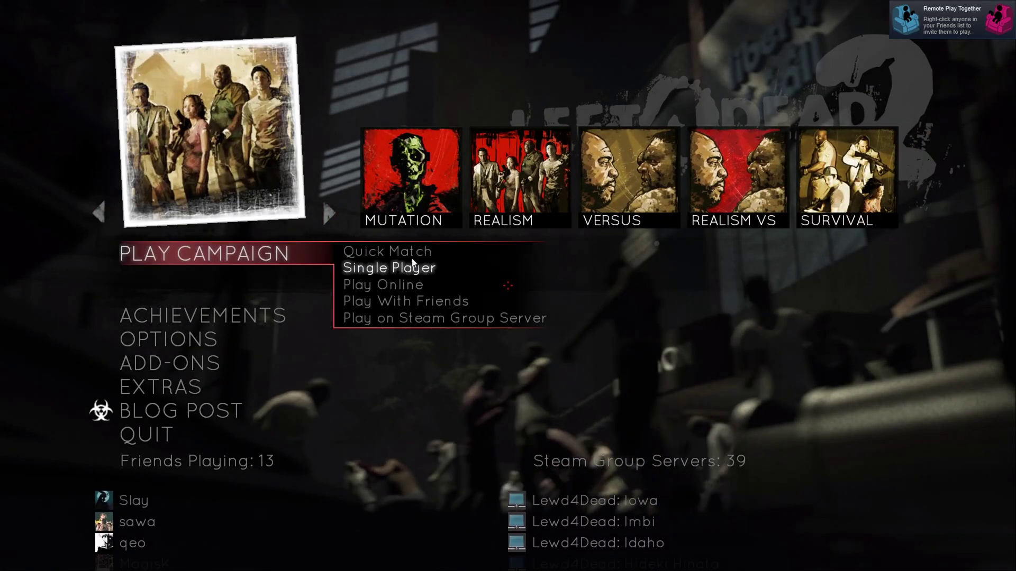
left_click(395, 270)
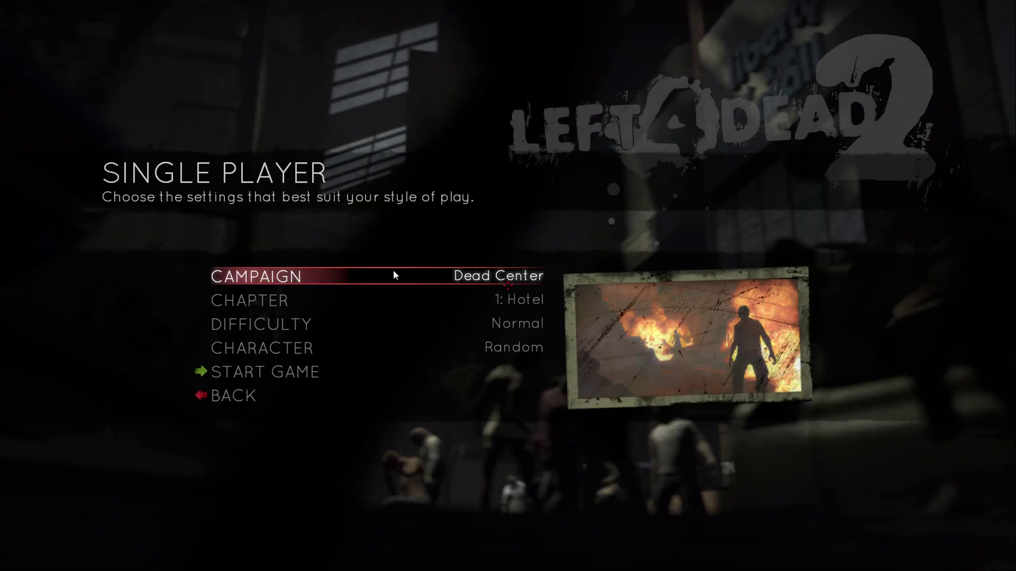
left_click(351, 371)
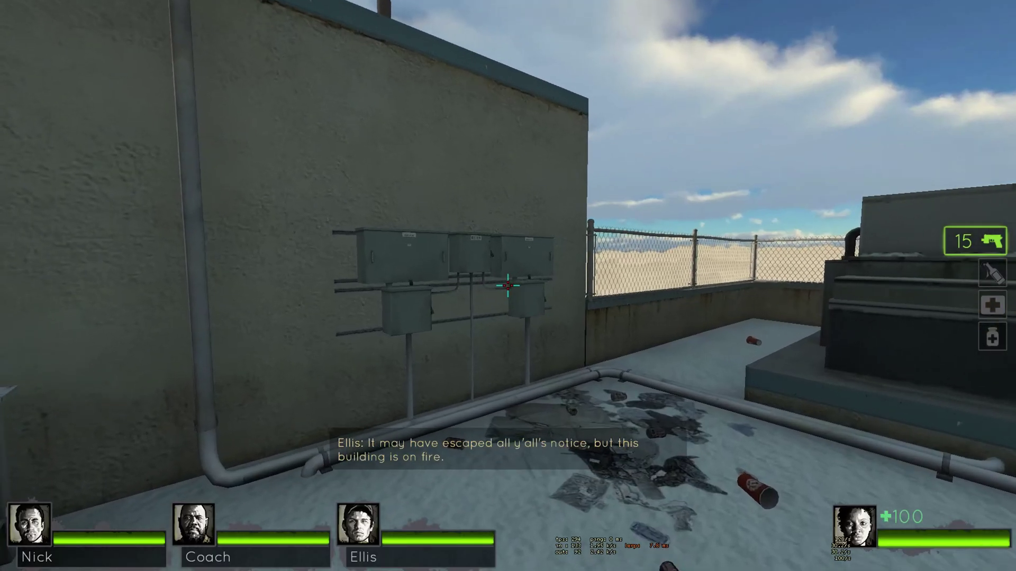
Walk around the hotel rooftop to examine the overlay crosshair against the game's default crosshair.
key("w")
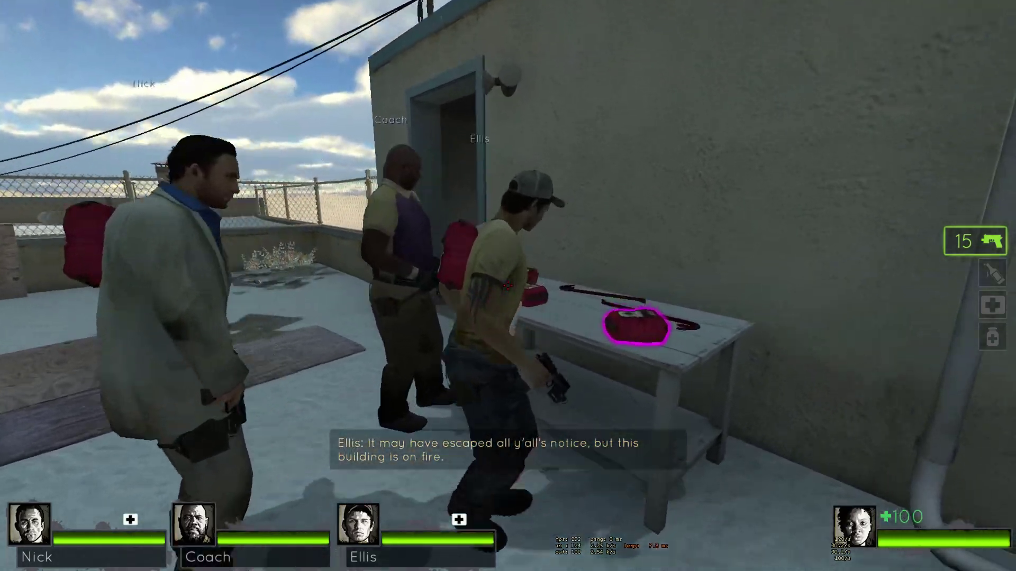
key("e")
key("e")
key("a")
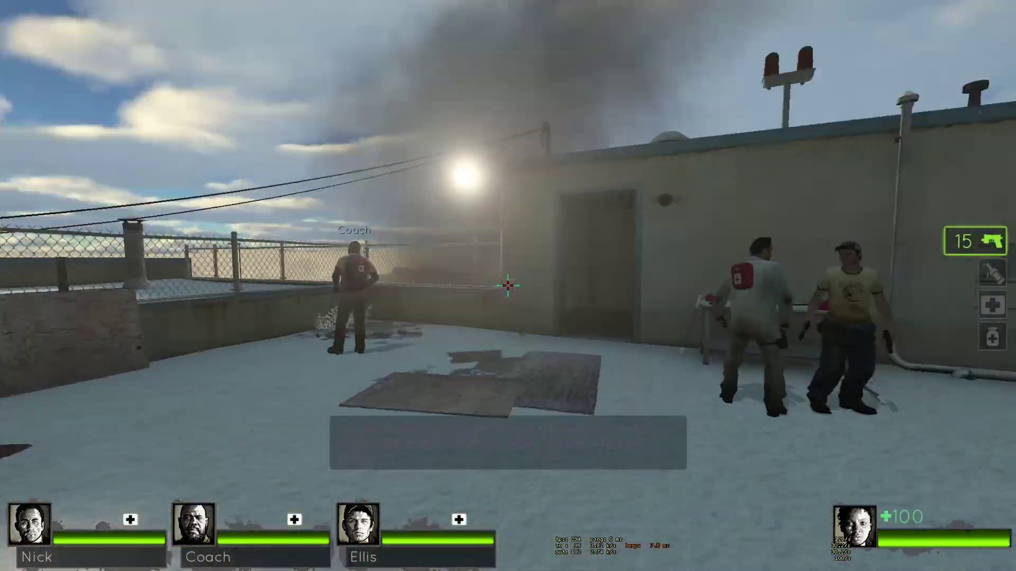
key("w")
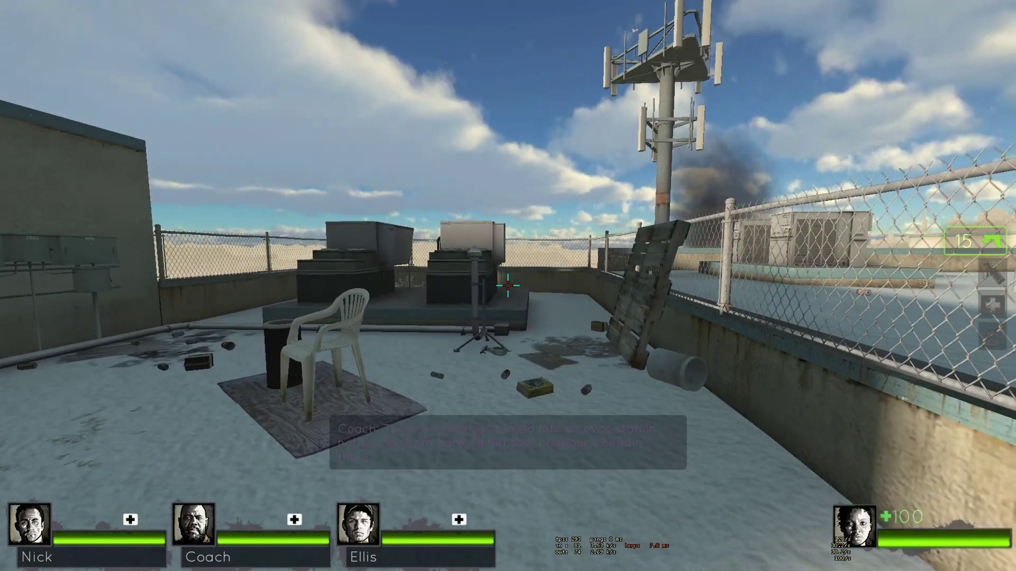
key("w")
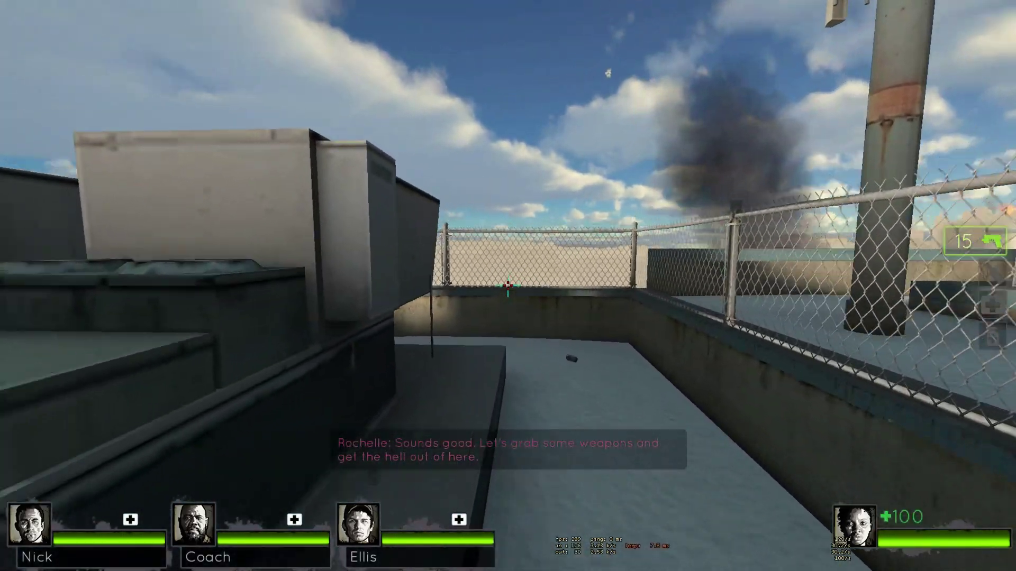
key("d")
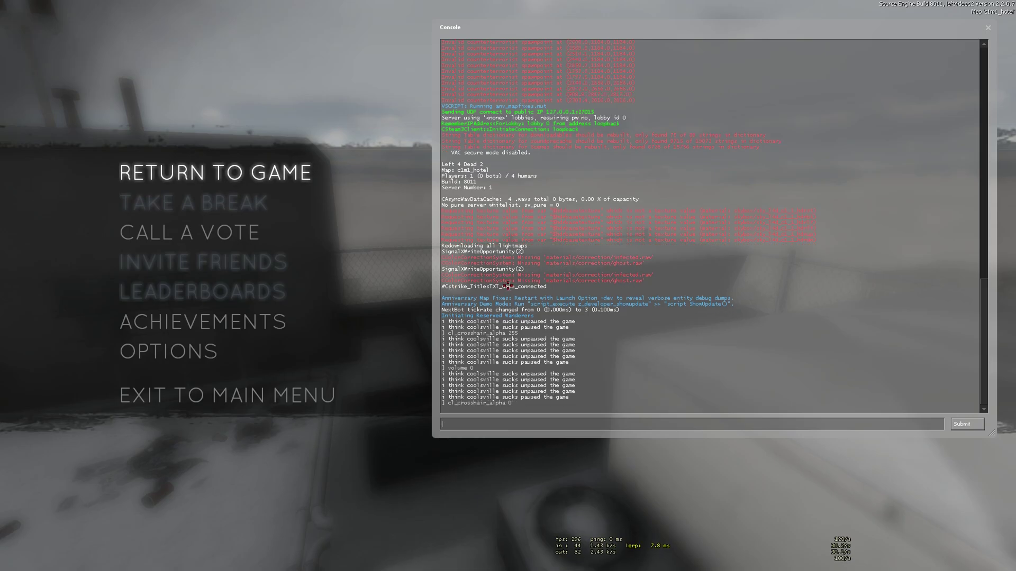
Close the developer console, resume the game, and fire and reload the pistol to test the overlay crosshair.
key("Escape")
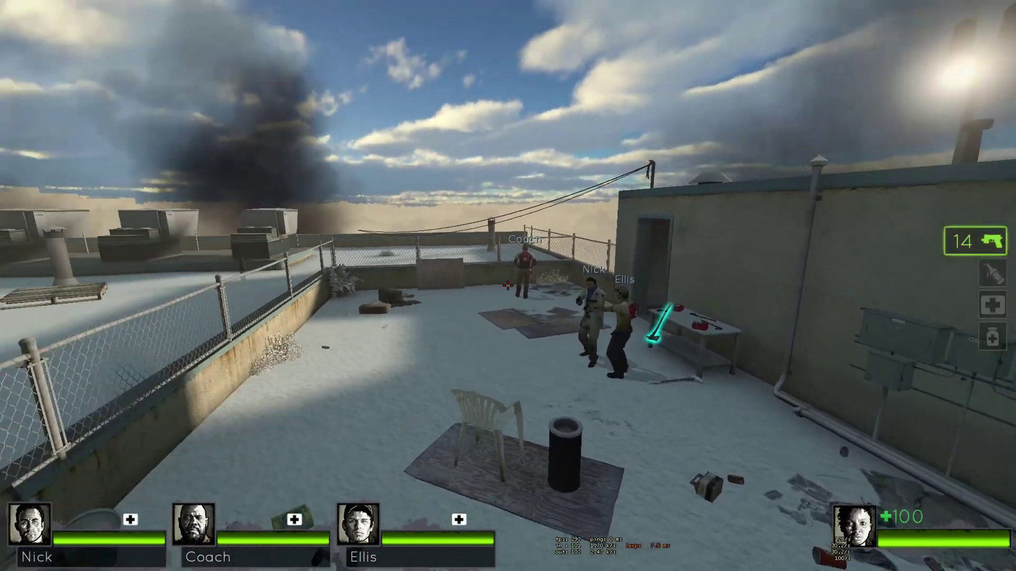
key("w")
left_click(508, 286)
left_click(508, 286)
key("r")
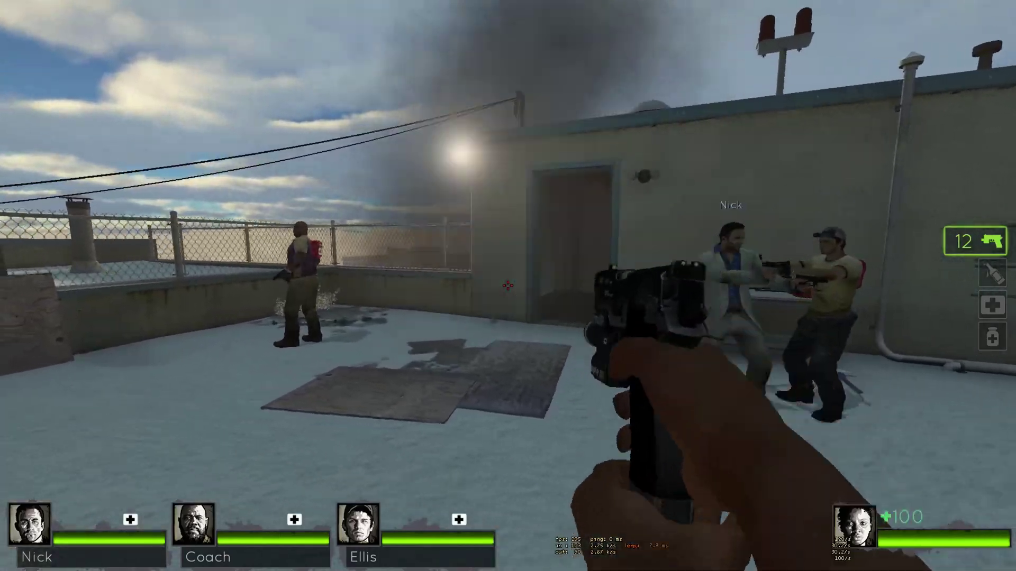
key("w")
key("space")
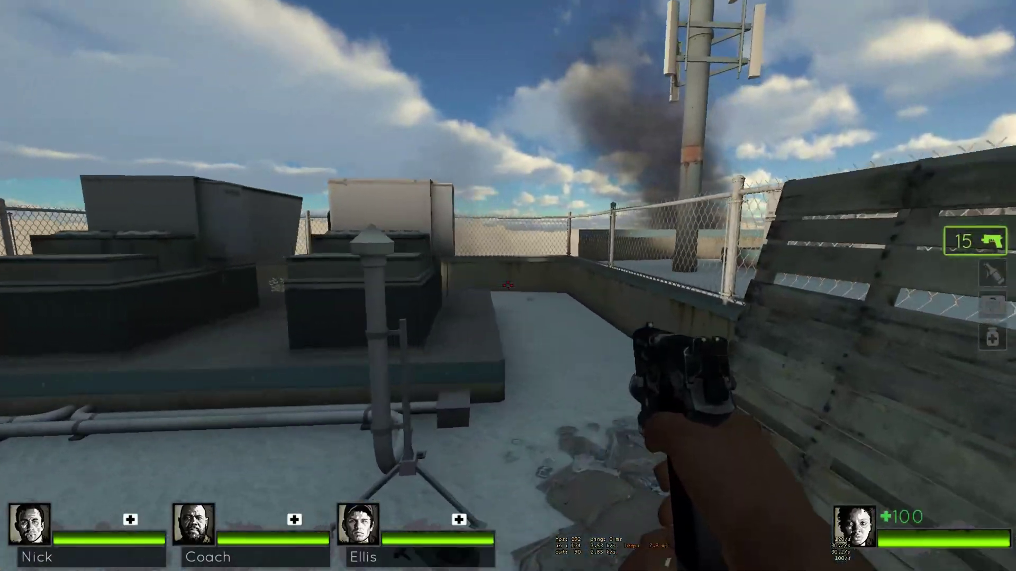
Cross the rooftop to the supply table and pick up the second pistol.
key("space")
key("w")
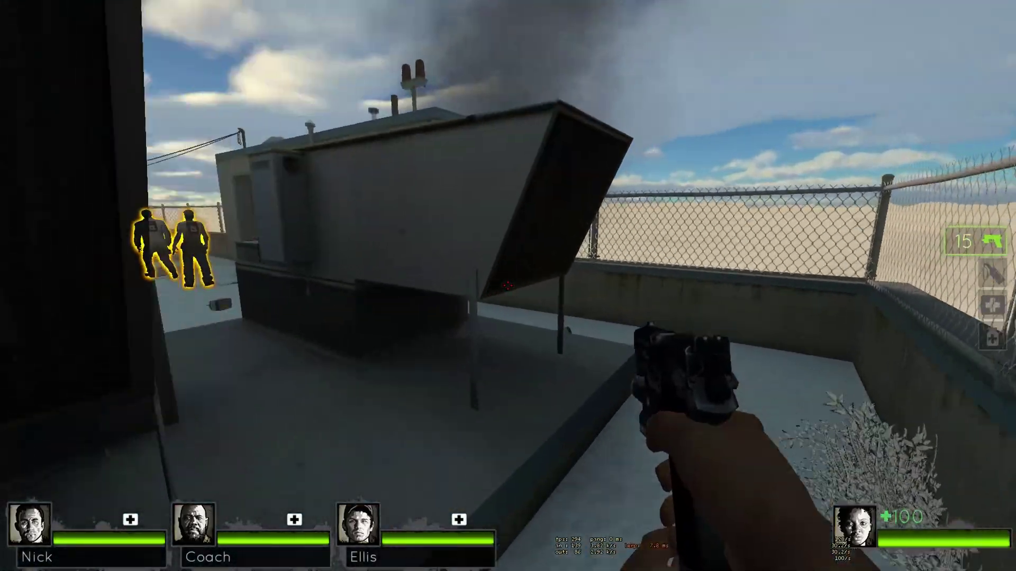
key("w")
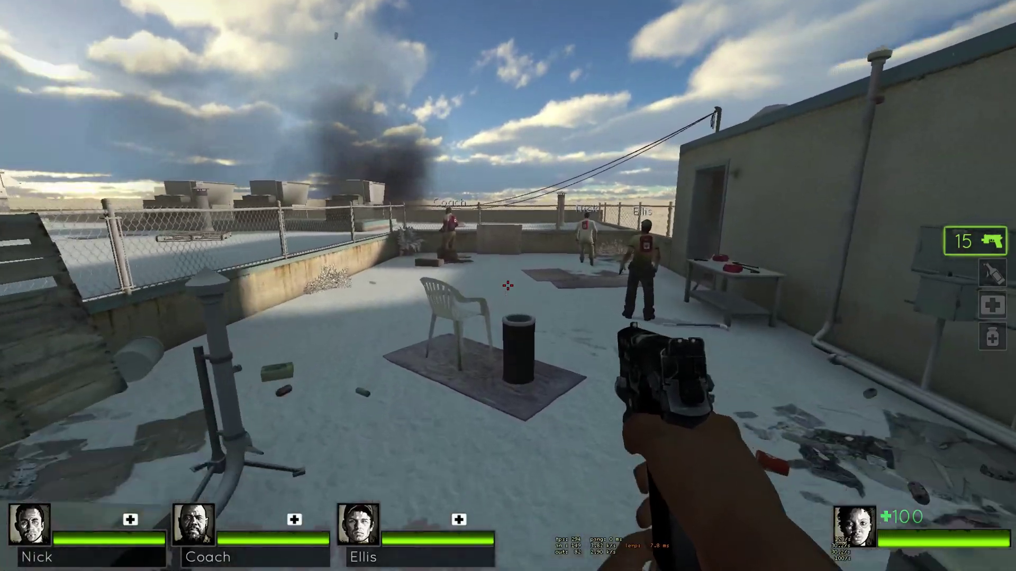
key("w")
key("space")
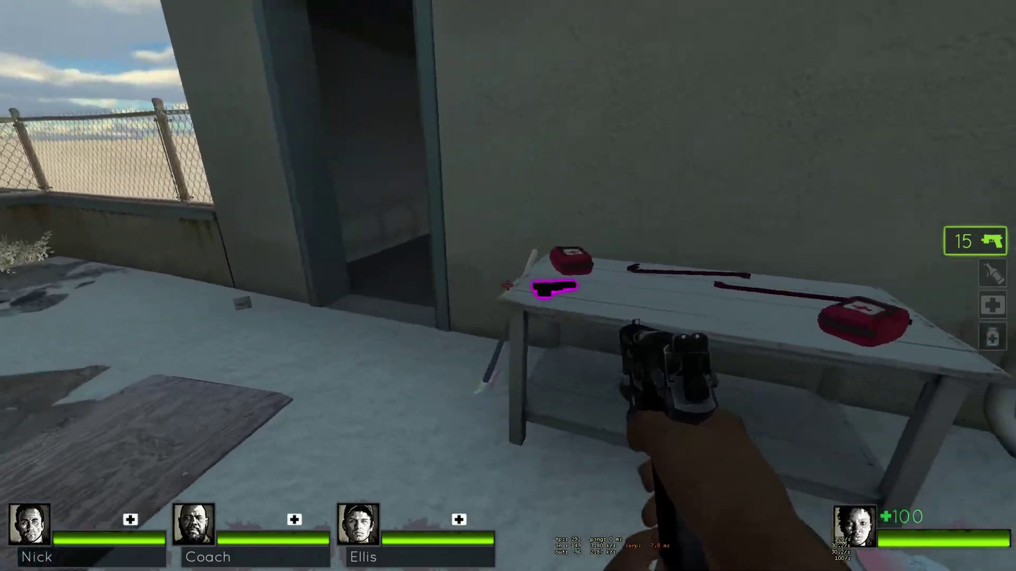
key("e")
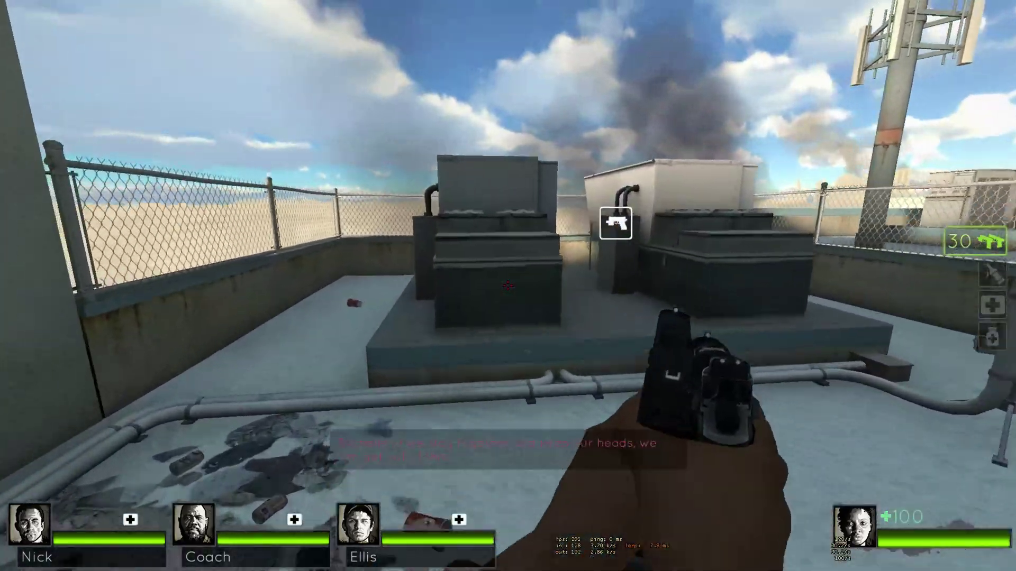
key("e")
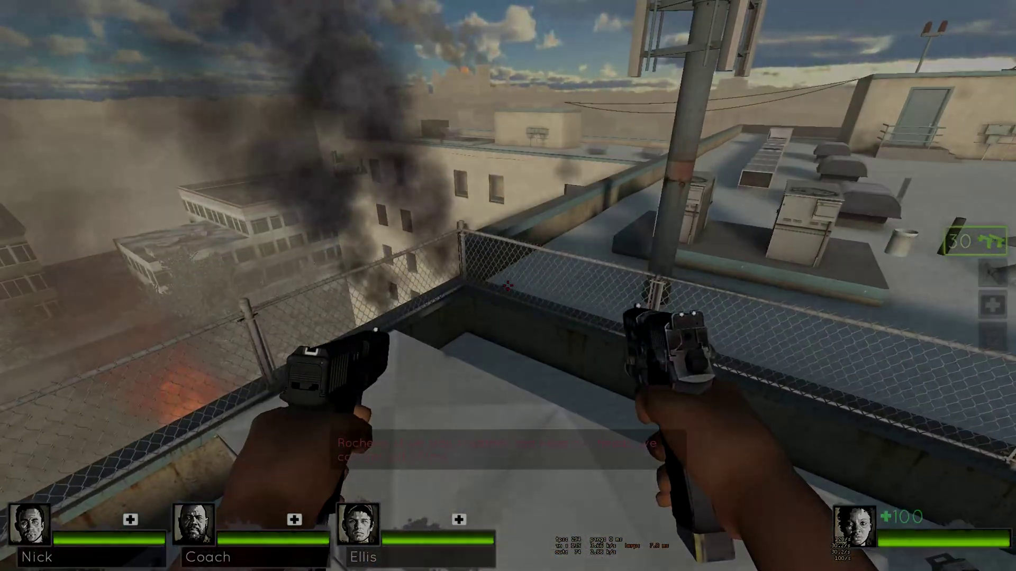